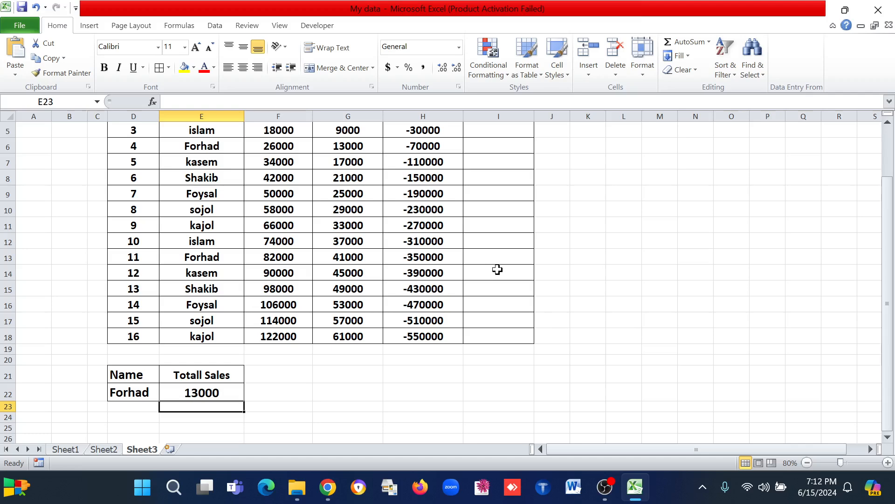
# Examine the names in E3:E18 and the Jan, Feb and Mar sales columns of the main table
pyautogui.scroll(2, 612, 335)
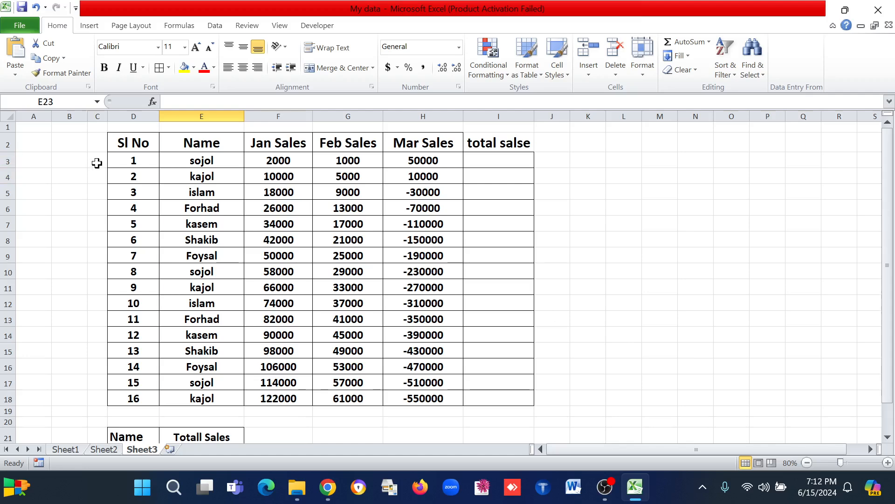
pyautogui.click(197, 161)
pyautogui.moveTo(197, 160); pyautogui.dragTo(196, 400)
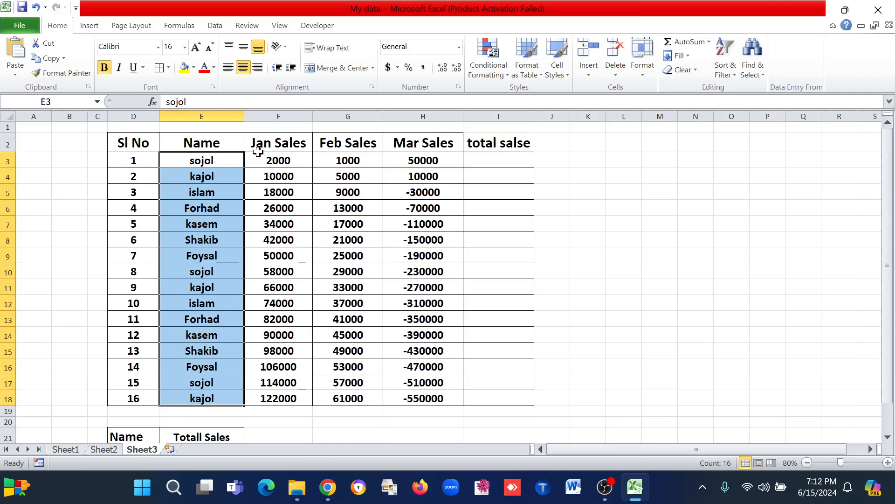
pyautogui.click(203, 160)
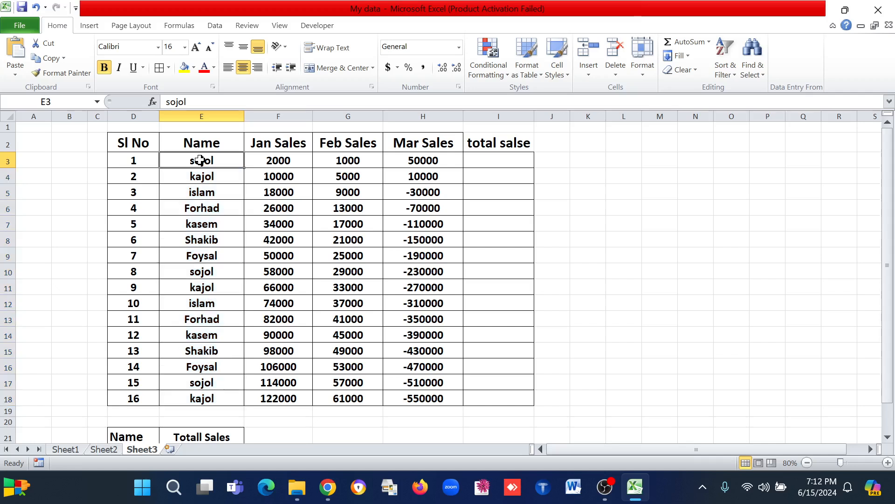
pyautogui.moveTo(203, 161); pyautogui.dragTo(202, 395)
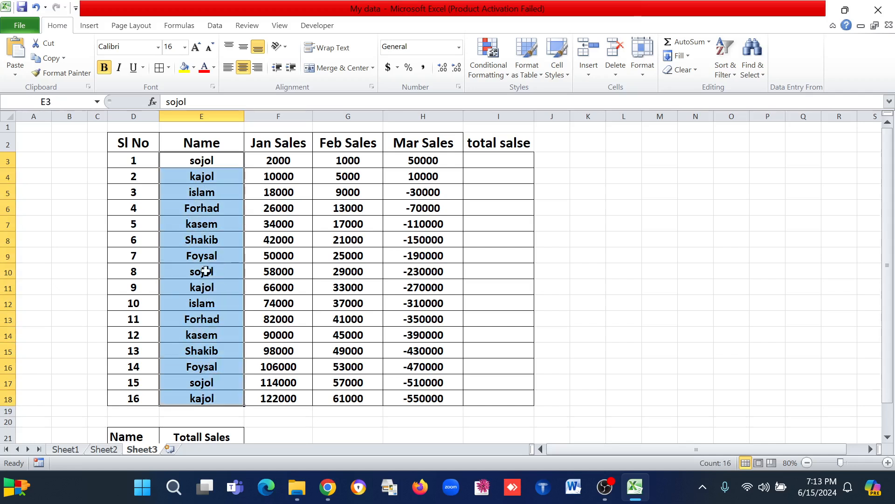
pyautogui.click(259, 161)
pyautogui.click(362, 156)
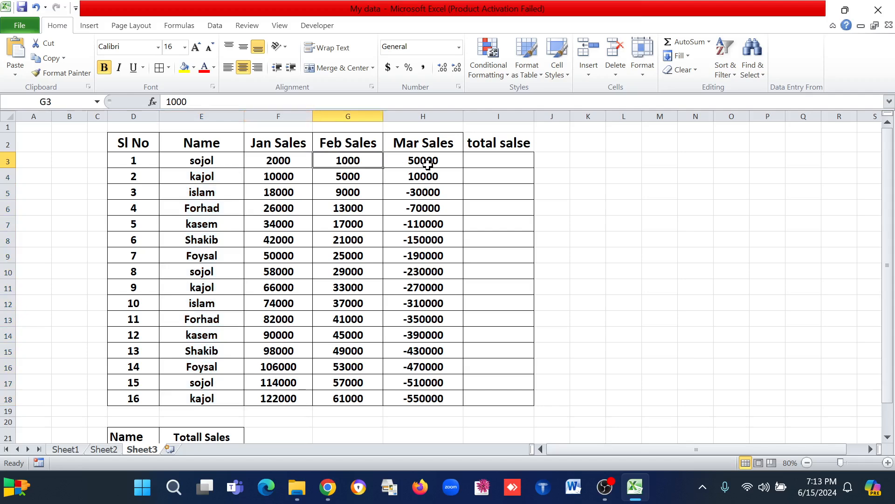
pyautogui.click(426, 164)
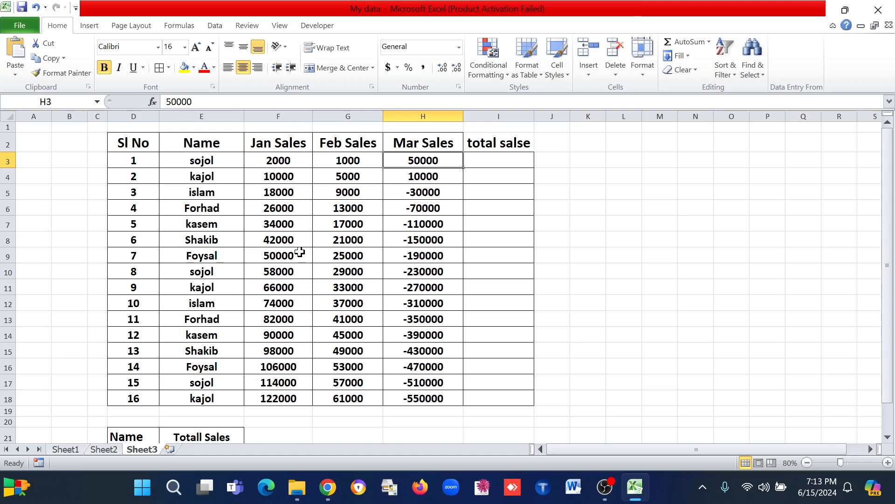
# Select different salespeople from the name list in cell D22 to test the total sales lookup
pyautogui.scroll(-3, 299, 251)
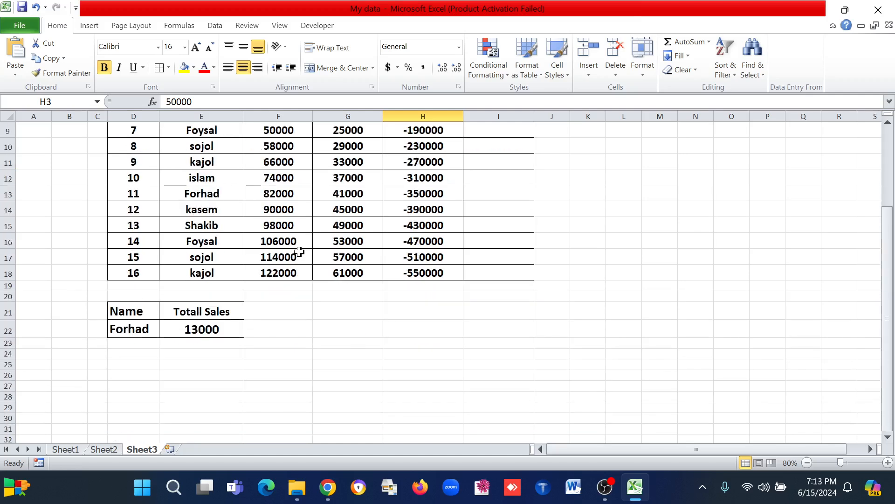
pyautogui.click(130, 330)
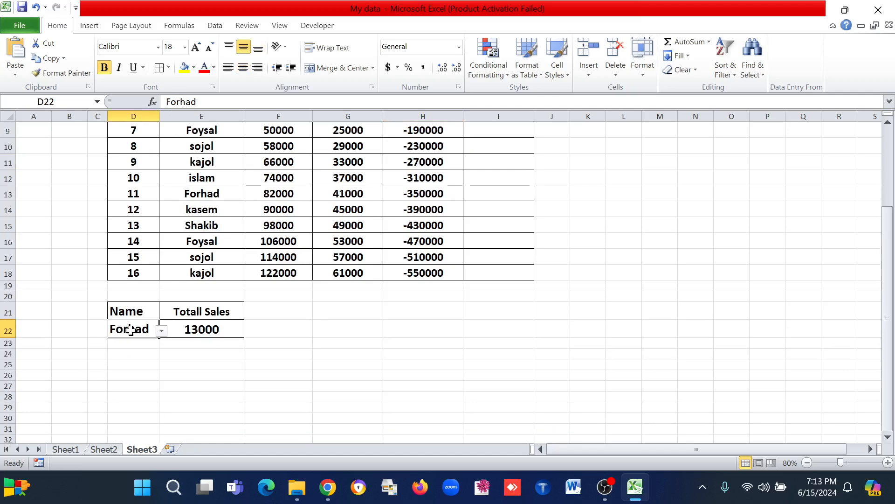
pyautogui.click(161, 332)
pyautogui.click(135, 362)
pyautogui.click(161, 332)
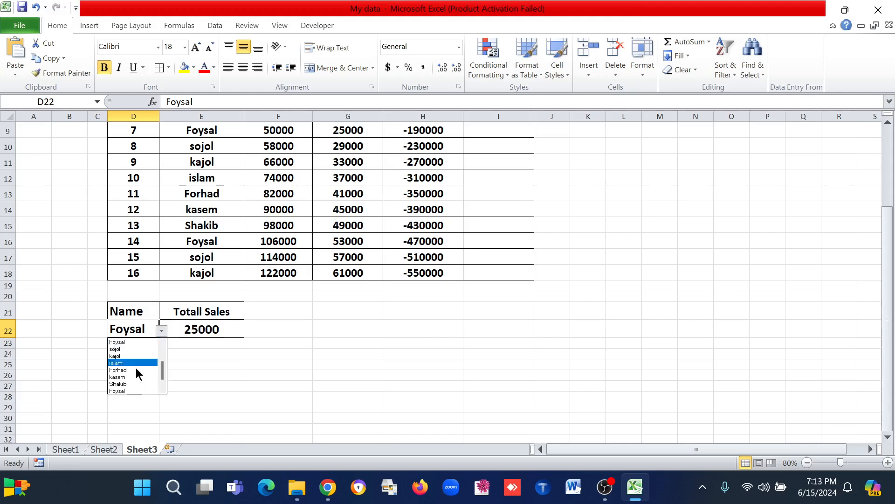
pyautogui.click(128, 380)
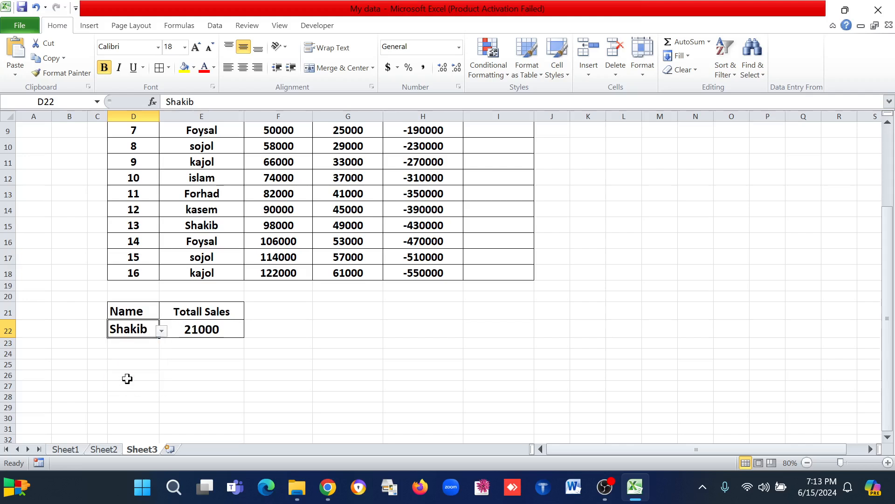
pyautogui.click(161, 332)
pyautogui.click(122, 391)
# Review the existing total sales formula in cell E22 against the data table and delete it
pyautogui.click(173, 329)
pyautogui.click(157, 335)
pyautogui.click(177, 330)
pyautogui.scroll(3, 251, 358)
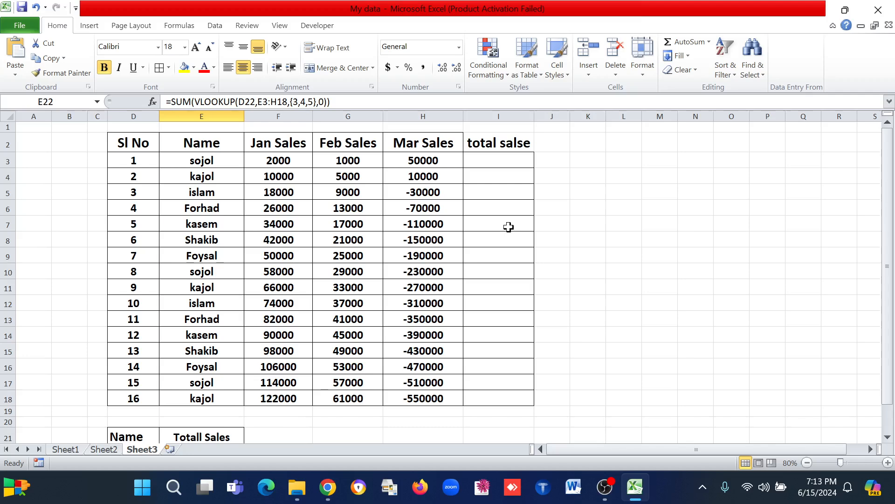
pyautogui.scroll(-3, 509, 226)
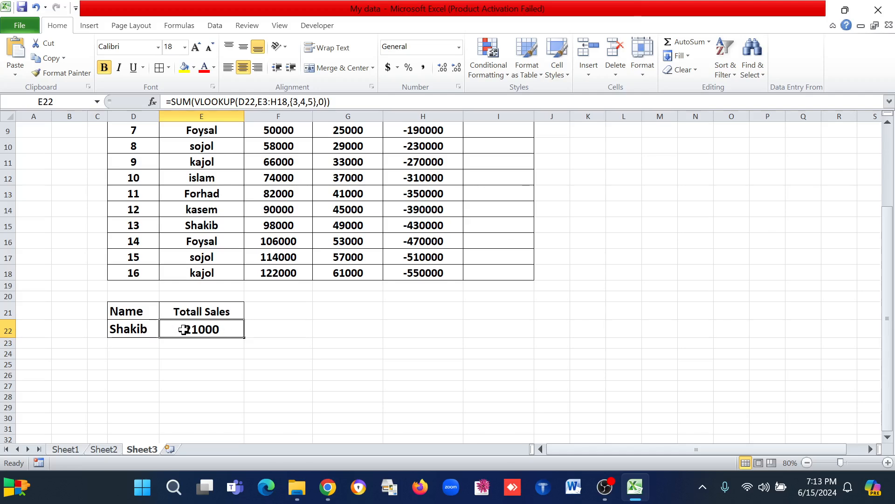
pyautogui.press('Delete')
pyautogui.click(215, 362)
# View the names available for selection in cell D22, keeping the current choice
pyautogui.scroll(2, 214, 362)
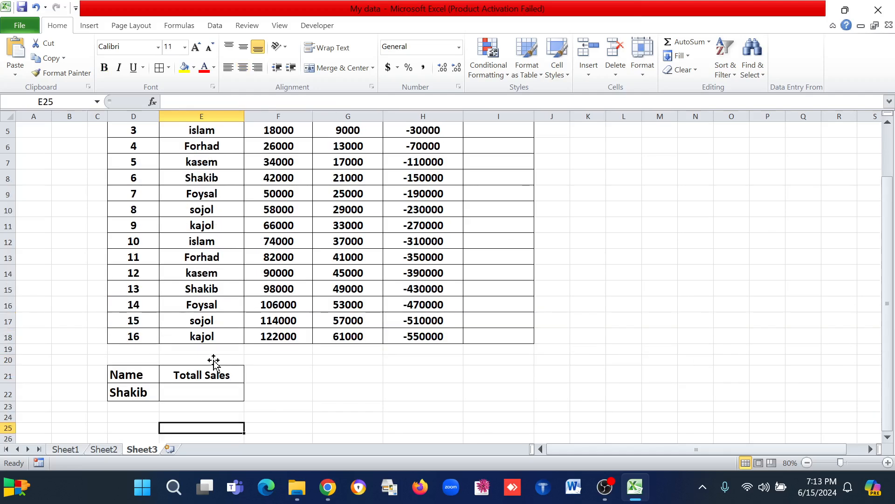
pyautogui.scroll(-2, 214, 361)
pyautogui.click(129, 331)
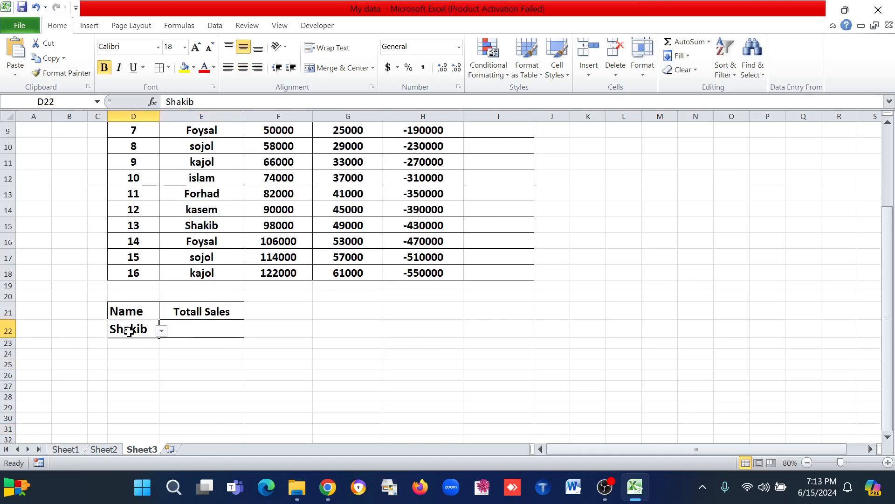
pyautogui.click(159, 330)
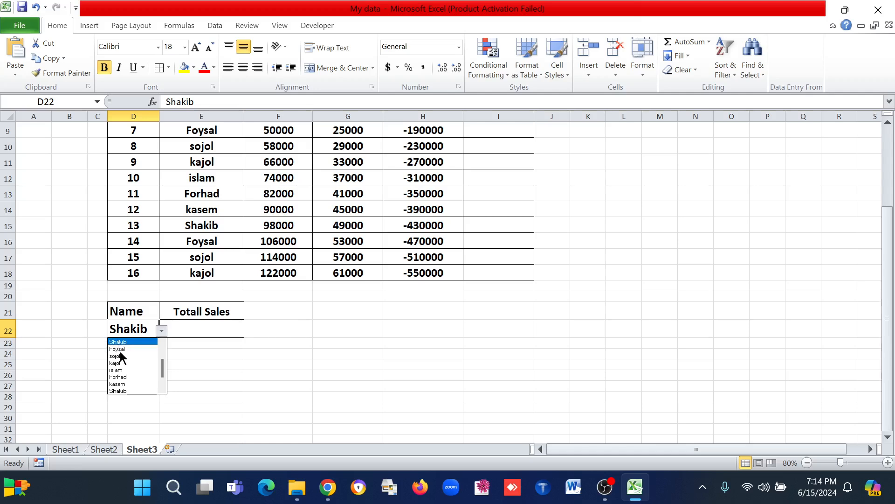
pyautogui.click(205, 324)
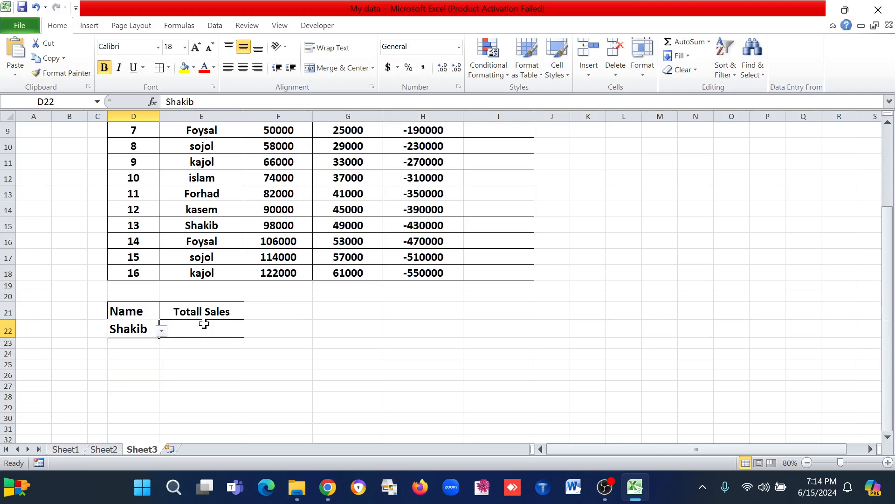
# Start a VLOOKUP formula in cell E22 with the name in D22 as the lookup value
pyautogui.click(204, 324)
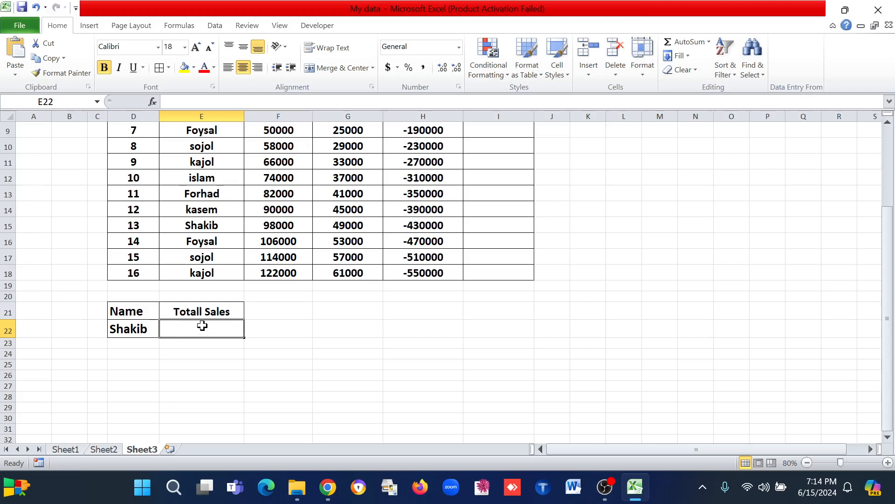
pyautogui.scroll(3, 261, 357)
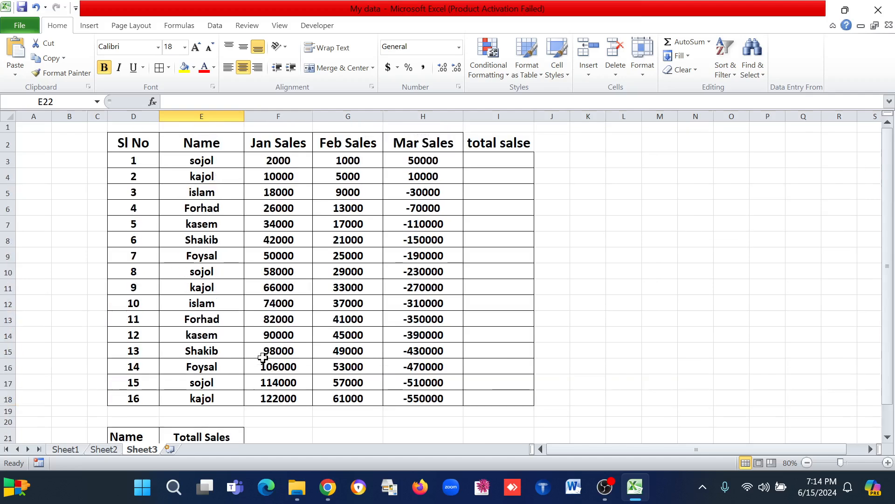
pyautogui.scroll(-1, 263, 358)
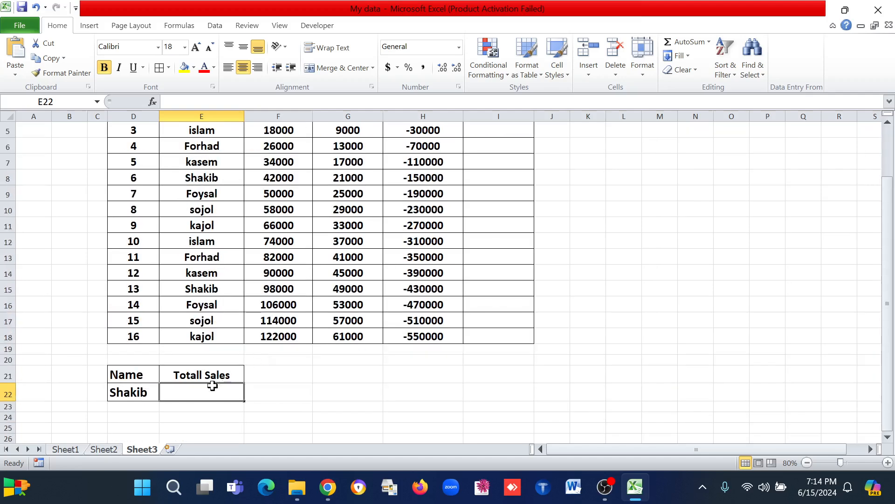
pyautogui.write('=')
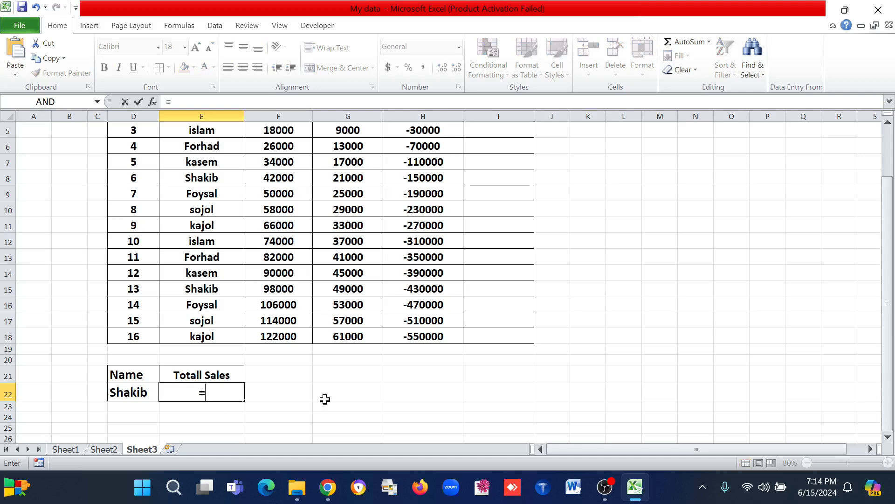
pyautogui.write('vl')
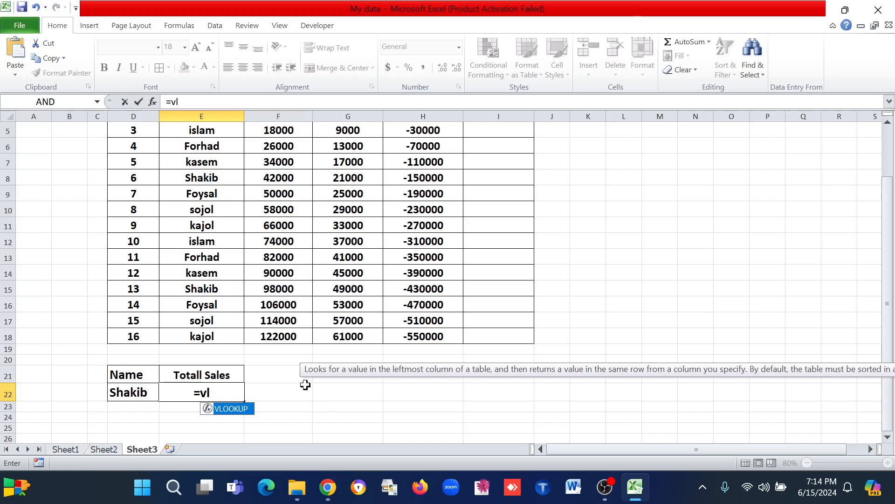
pyautogui.doubleClick(229, 409)
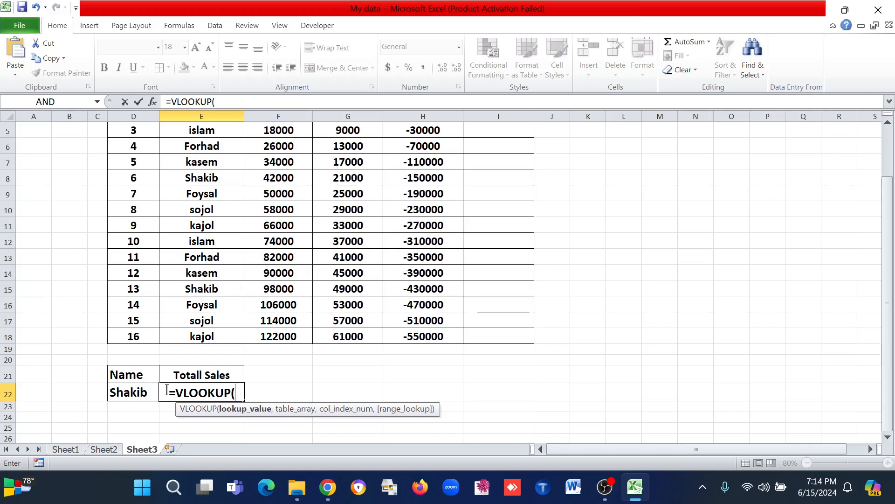
pyautogui.click(140, 394)
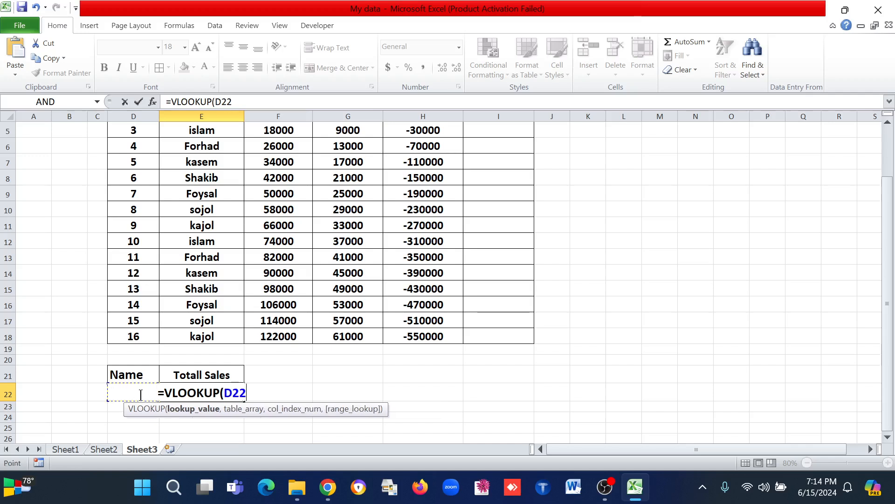
pyautogui.write(',')
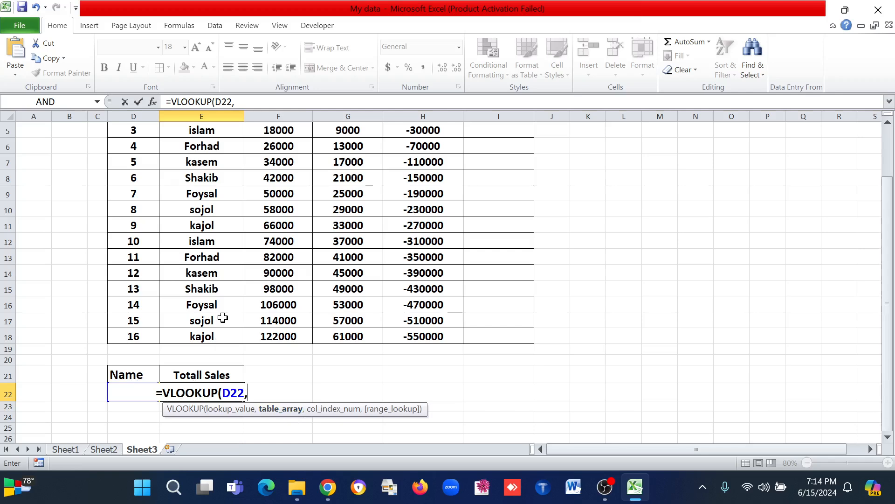
# Set the VLOOKUP table array to E3:H18, covering the names and the three monthly sales columns
pyautogui.scroll(2, 223, 320)
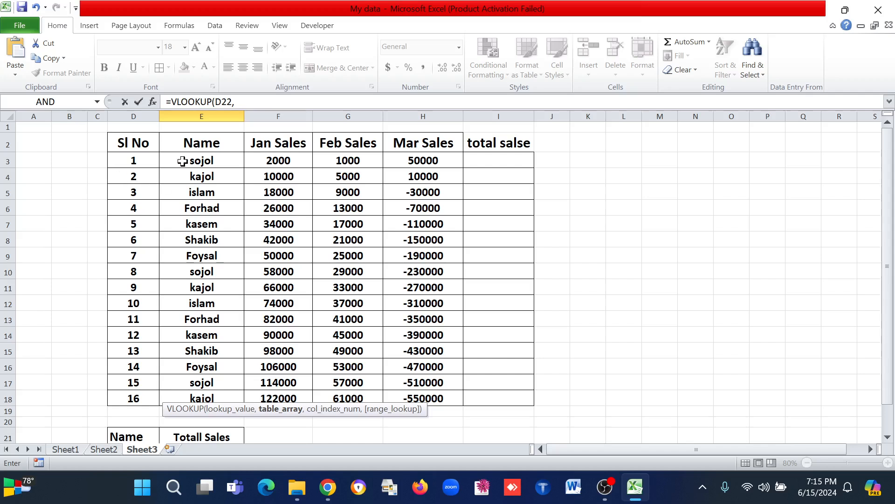
pyautogui.moveTo(183, 161); pyautogui.dragTo(402, 398)
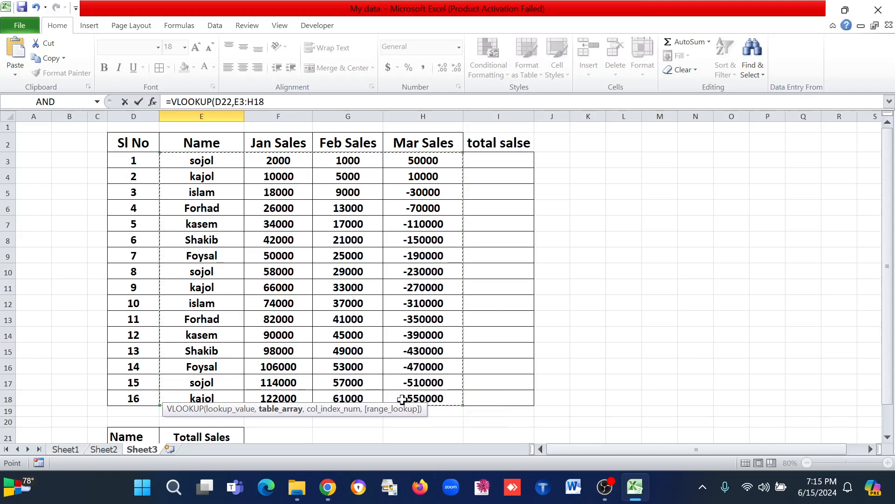
pyautogui.click(276, 107)
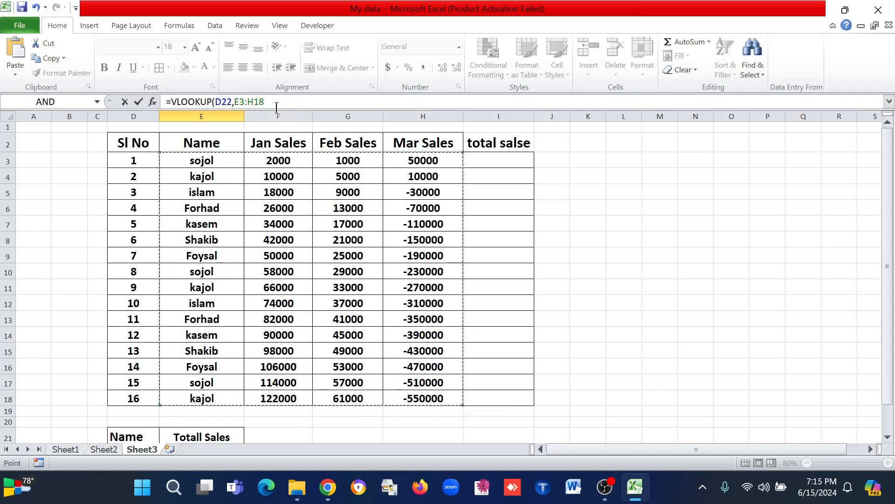
pyautogui.click(275, 100)
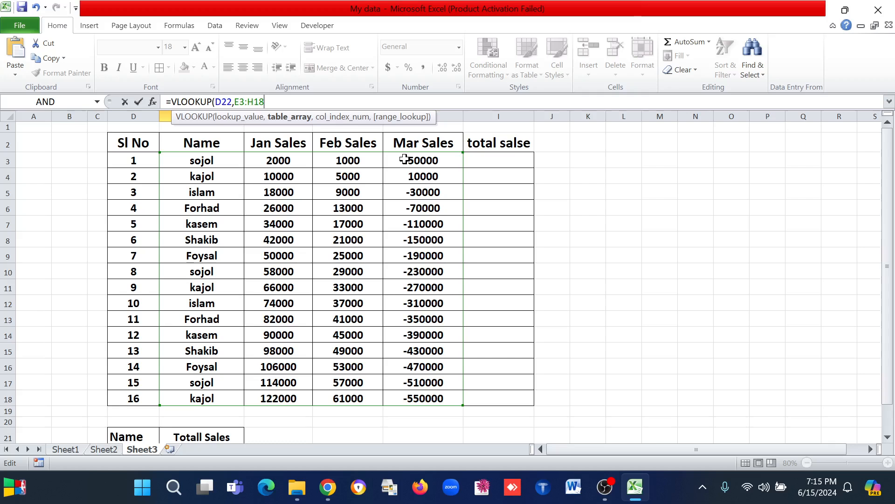
pyautogui.write(',')
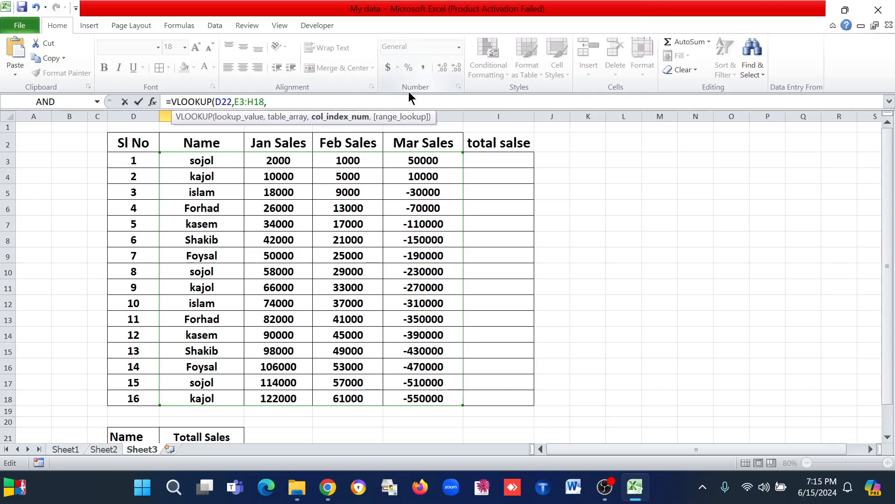
# Complete the VLOOKUP with the column index array {3,4,5} and 0 for an exact match
pyautogui.write('{')
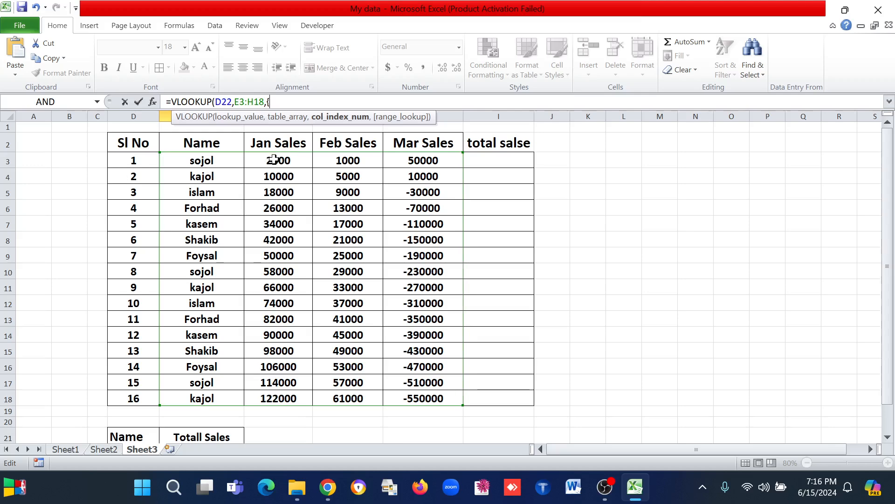
pyautogui.write('3,4,')
pyautogui.write('5},')
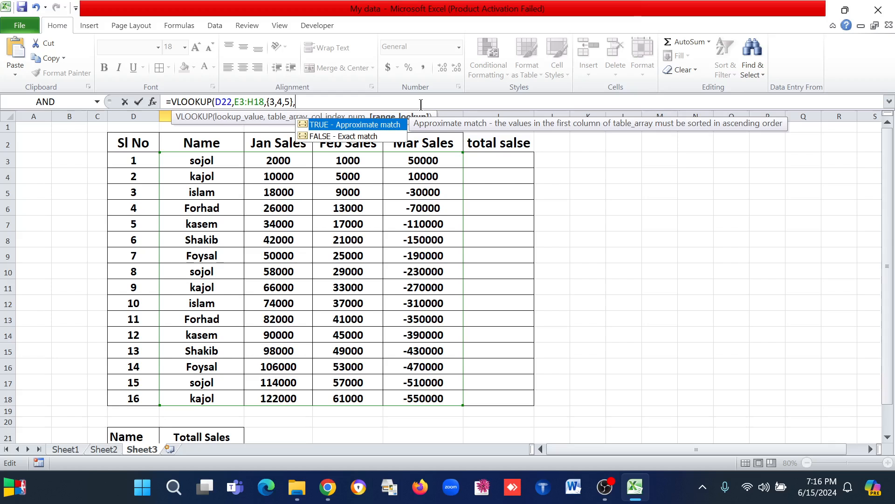
pyautogui.write('0)')
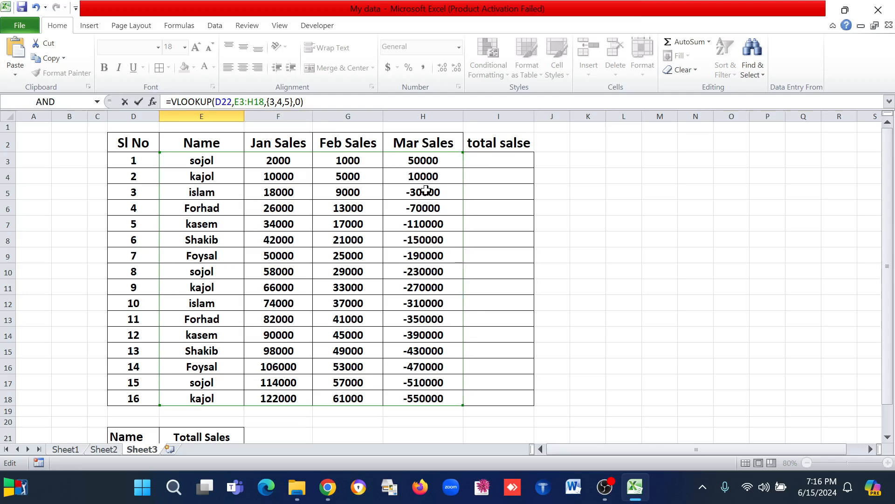
# Wrap the VLOOKUP in E22 in a SUM function and enter the finished formula
pyautogui.write('su')
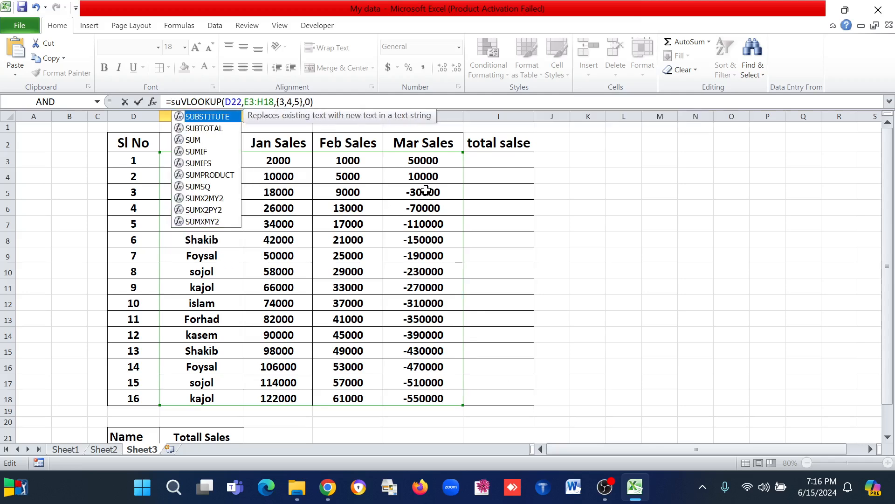
pyautogui.write('m')
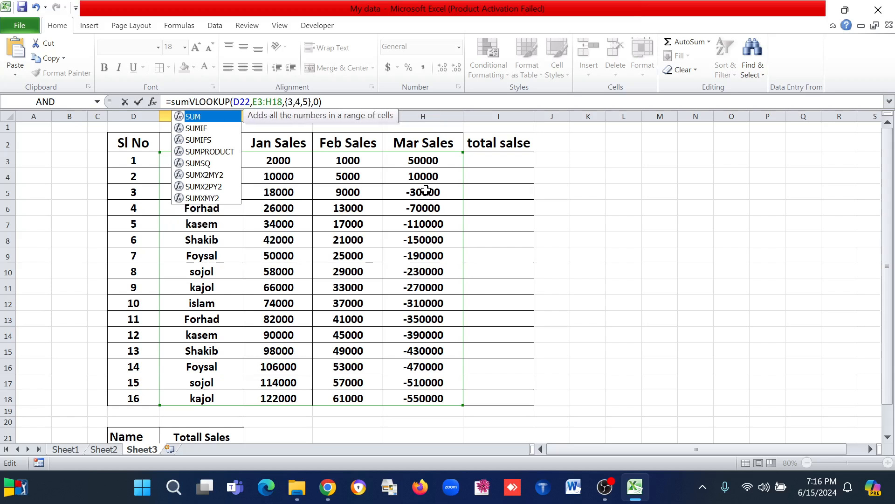
pyautogui.write('(')
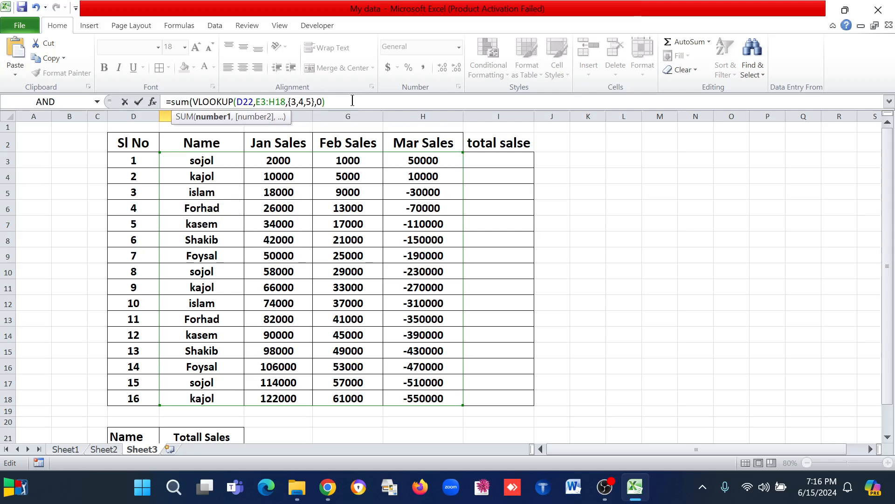
pyautogui.write(')')
pyautogui.press('Return')
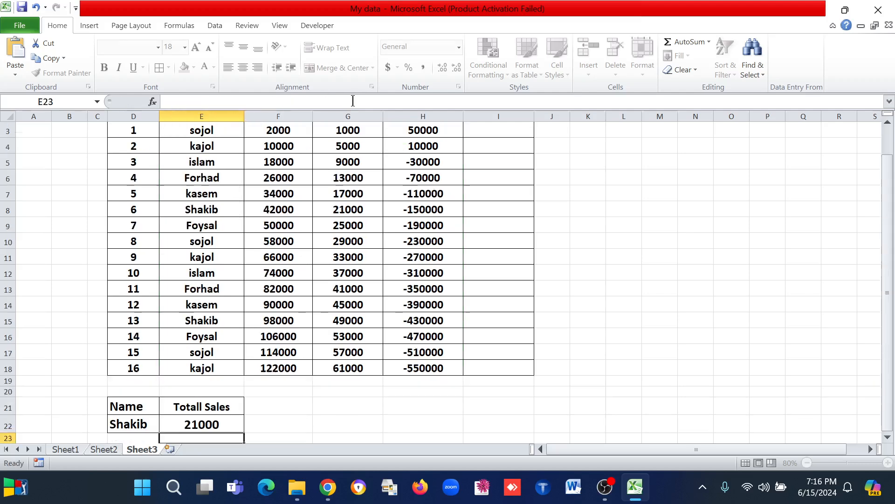
# Test the E22 formula by choosing the salesperson name from row 6 in D22
pyautogui.scroll(-3, 420, 226)
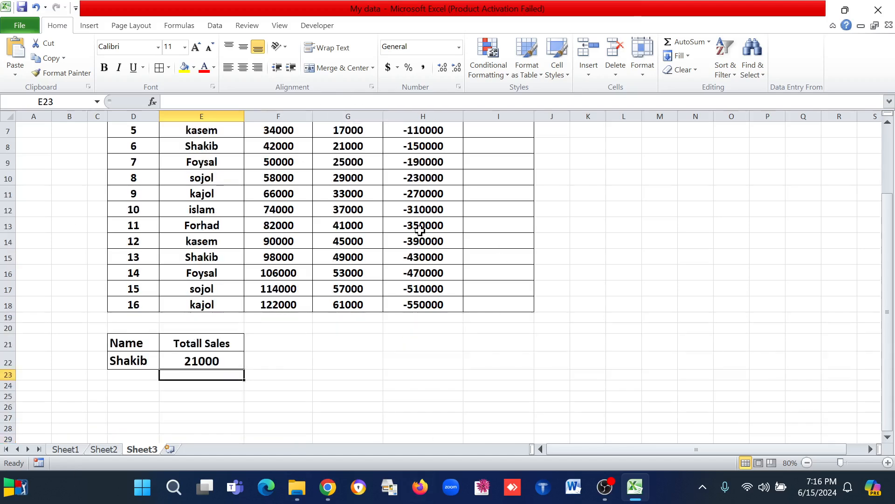
pyautogui.click(197, 300)
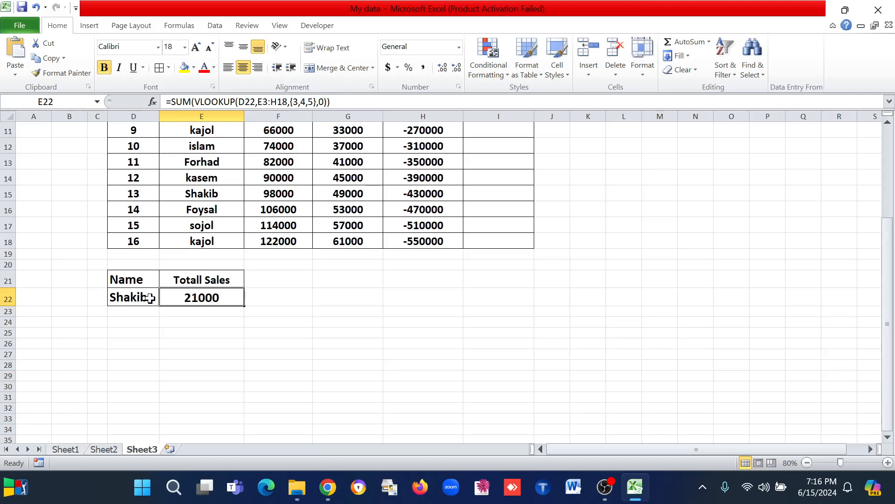
pyautogui.click(129, 297)
pyautogui.click(160, 301)
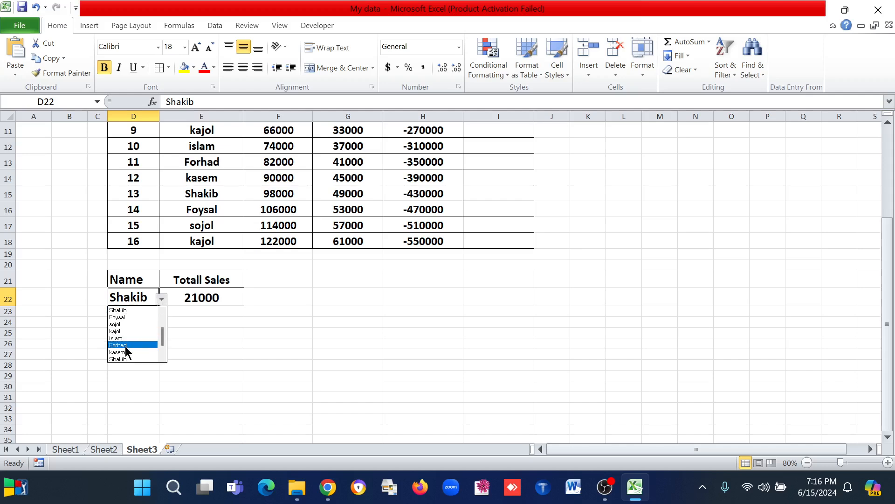
pyautogui.click(122, 344)
pyautogui.click(165, 305)
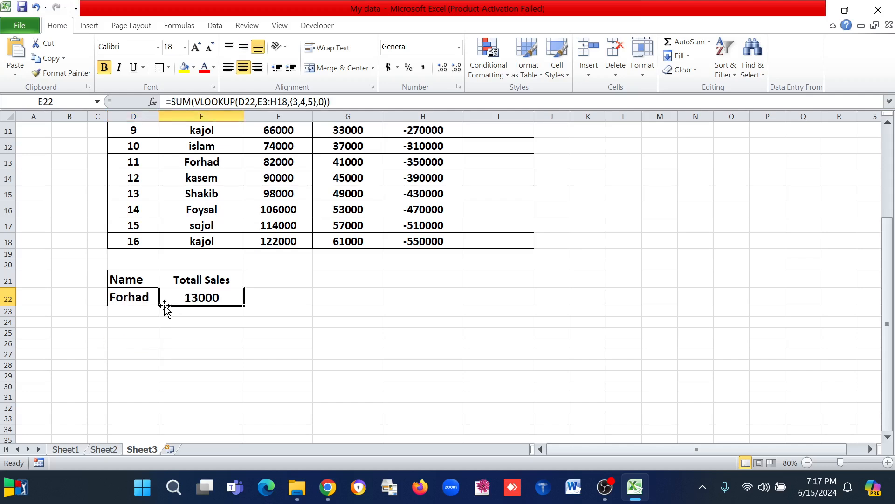
pyautogui.click(146, 298)
pyautogui.click(161, 300)
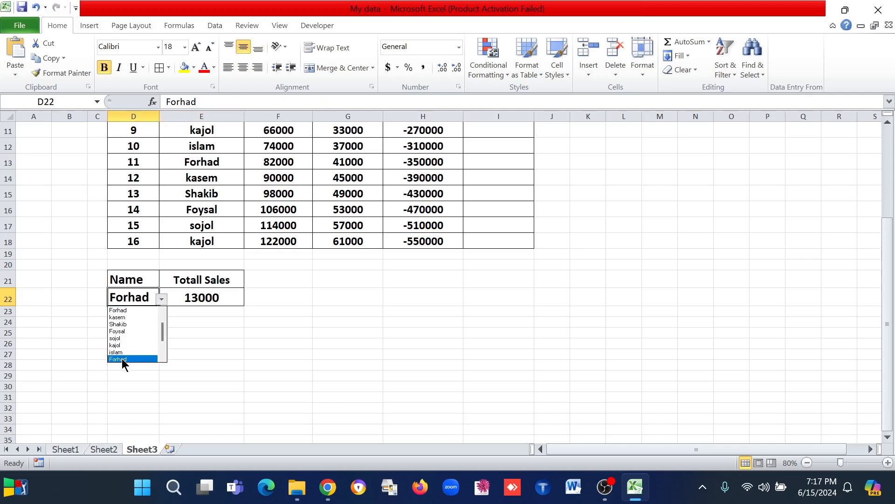
pyautogui.click(122, 358)
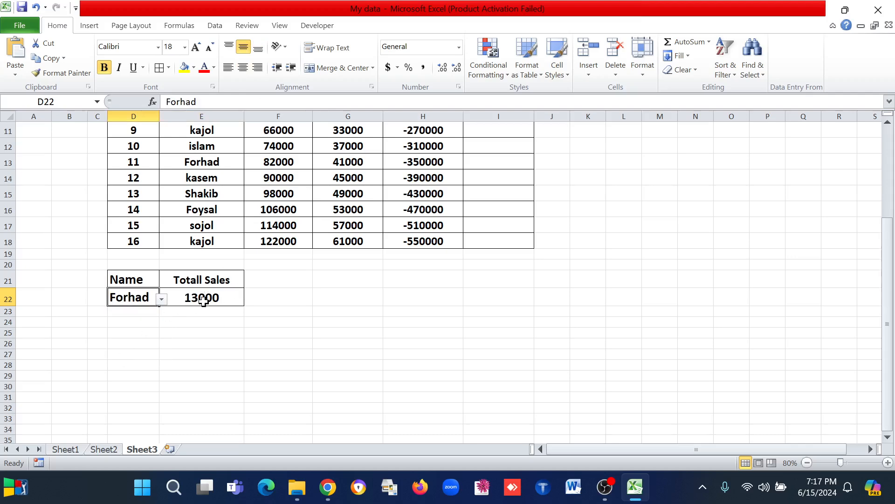
# Choose the salesperson name from row 5 in cell D22
pyautogui.click(202, 297)
pyautogui.click(144, 301)
pyautogui.click(161, 300)
pyautogui.click(125, 349)
# Fill the total salse column, I3:I18, with AutoSum totals of each row's Jan, Feb and Mar sales
pyautogui.scroll(4, 242, 305)
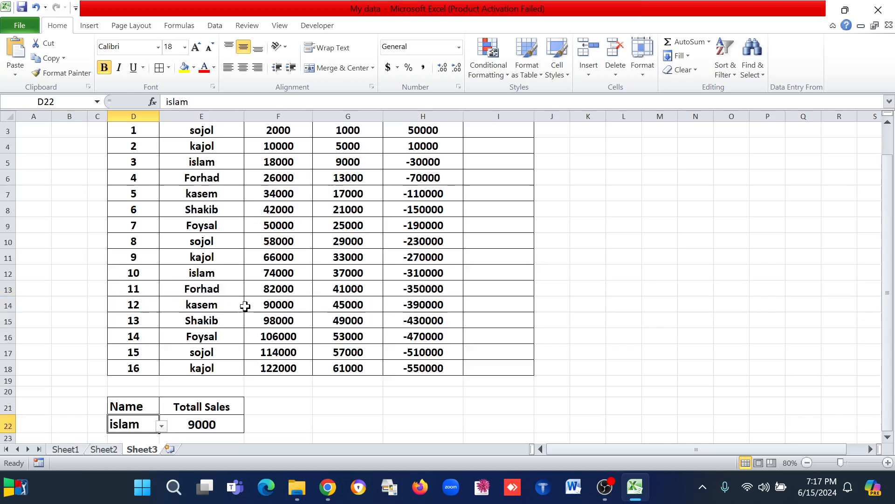
pyautogui.scroll(-3, 248, 306)
pyautogui.scroll(1, 256, 296)
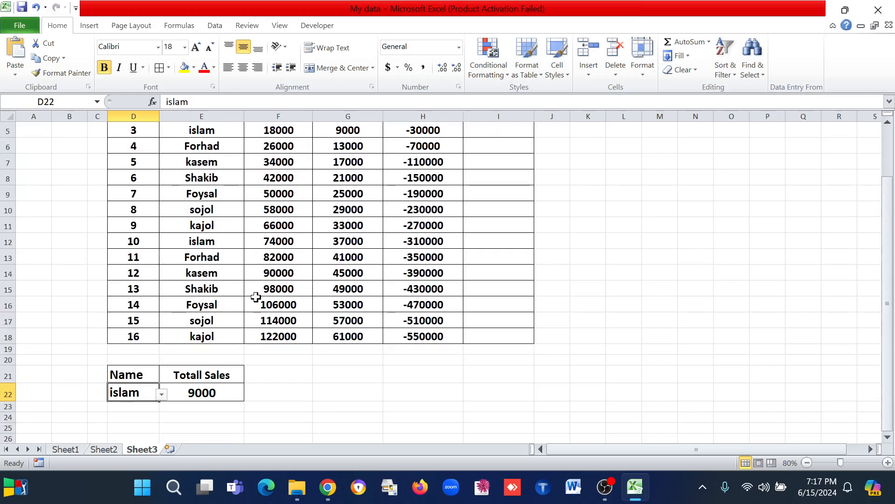
pyautogui.scroll(1, 494, 233)
pyautogui.click(489, 159)
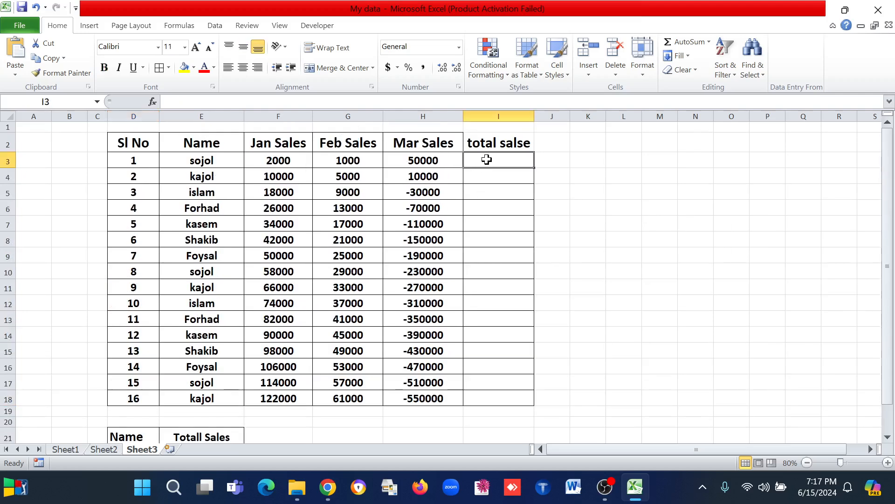
pyautogui.scroll(-1, 367, 312)
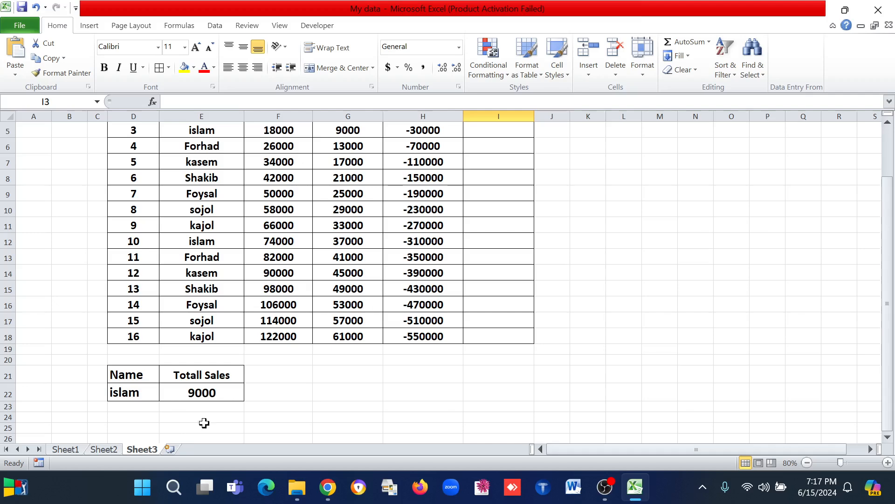
pyautogui.scroll(1, 458, 273)
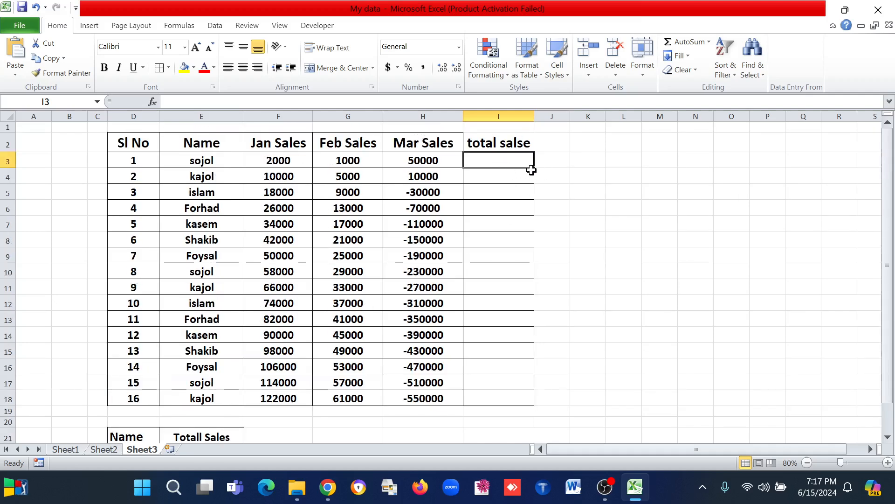
pyautogui.moveTo(535, 170); pyautogui.dragTo(523, 399)
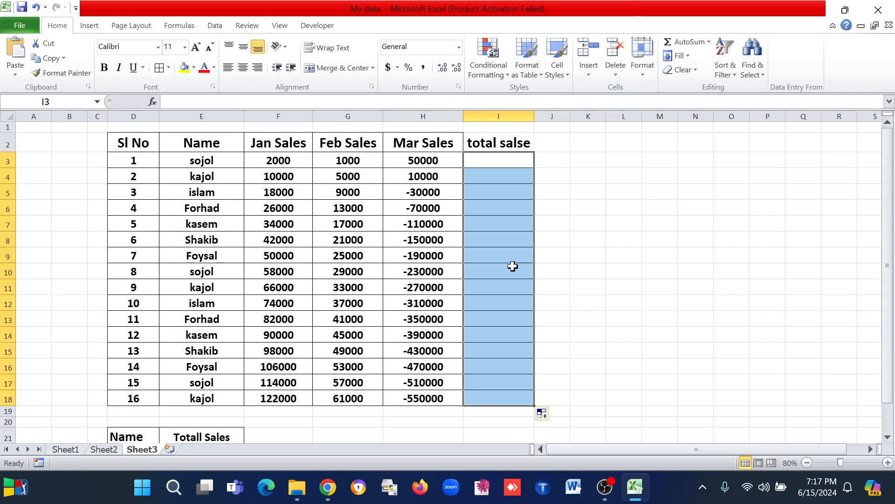
pyautogui.press('alt')
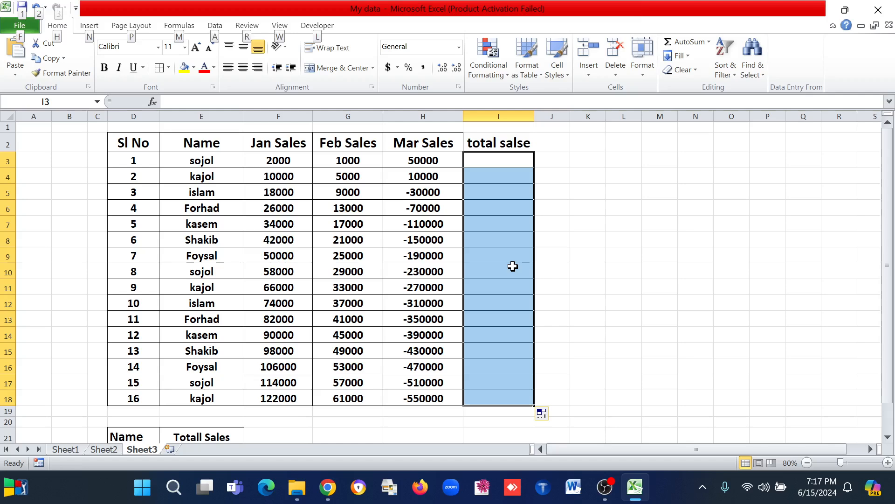
pyautogui.hotkey('alt', '=')
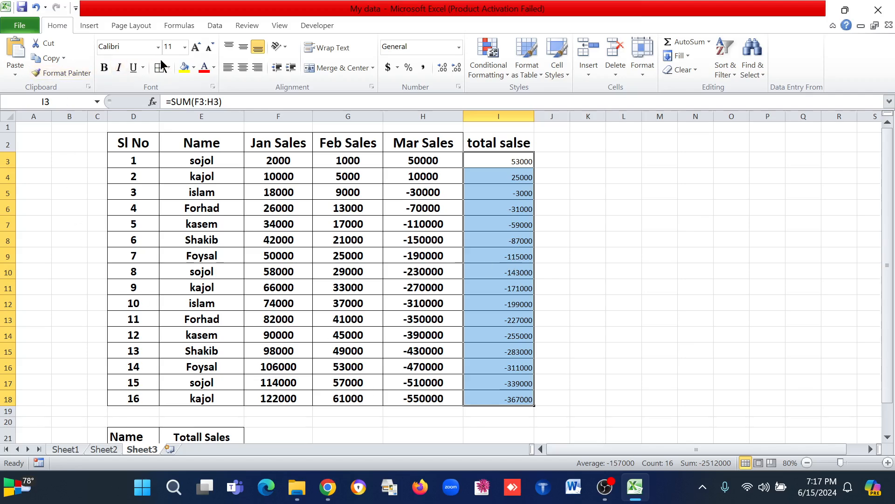
# Set the font size of the row totals in I3:I18 to 22
pyautogui.click(185, 47)
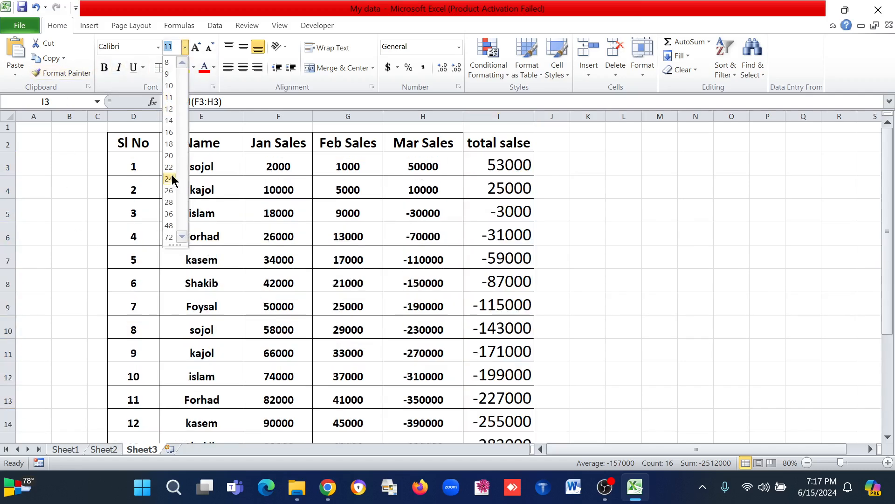
pyautogui.click(169, 168)
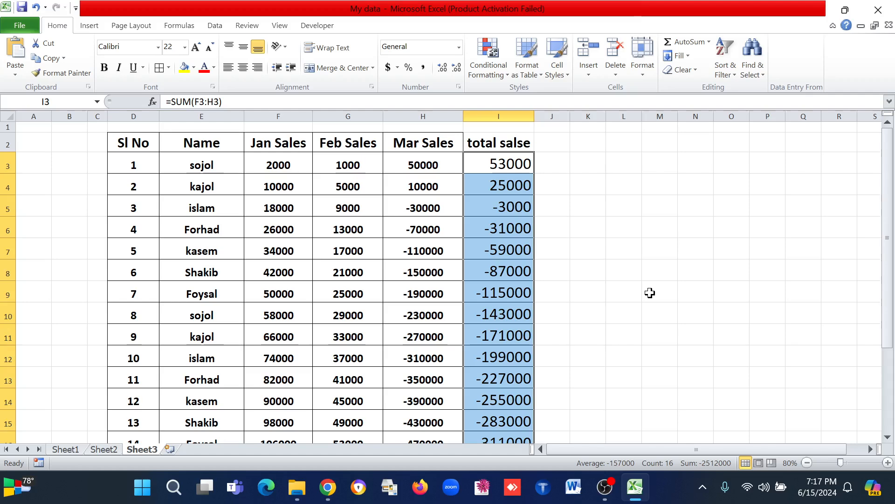
# Check the SUM and VLOOKUP formula in E22 against the row totals in column I
pyautogui.scroll(-3, 509, 363)
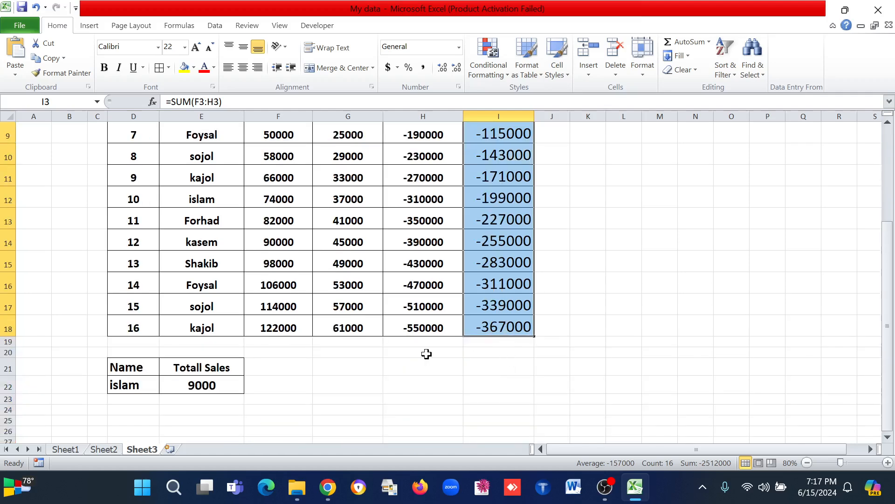
pyautogui.click(436, 330)
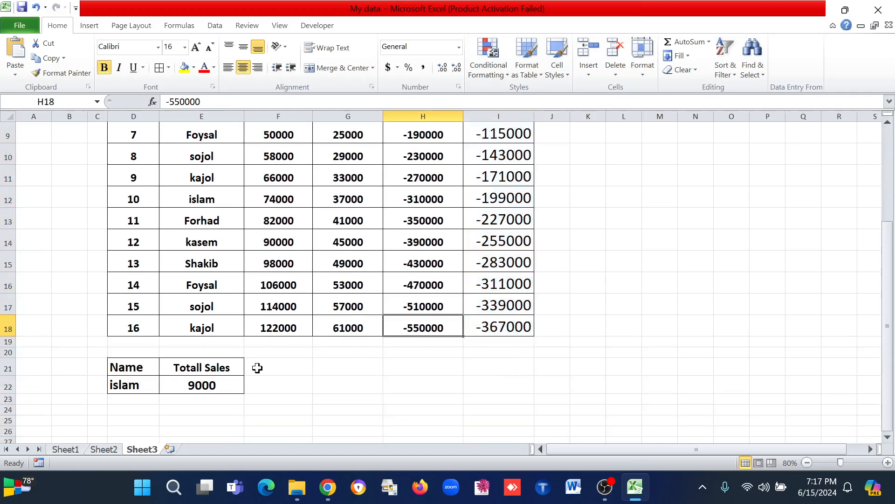
pyautogui.click(206, 383)
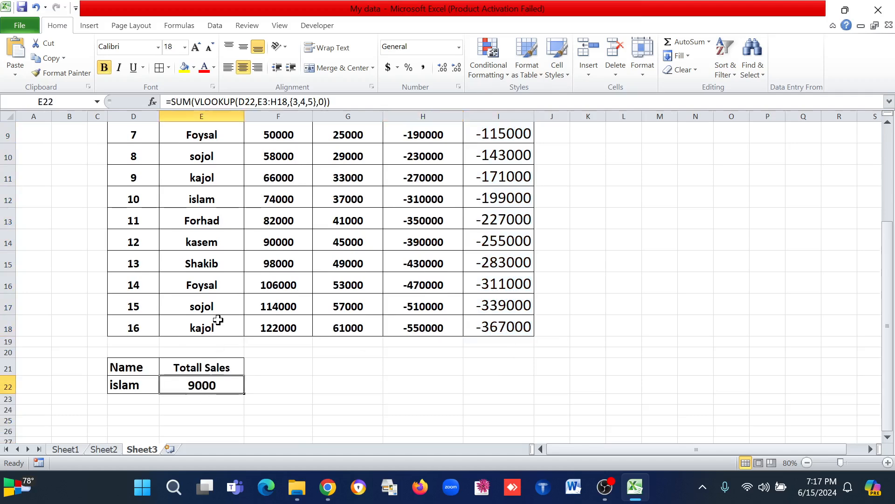